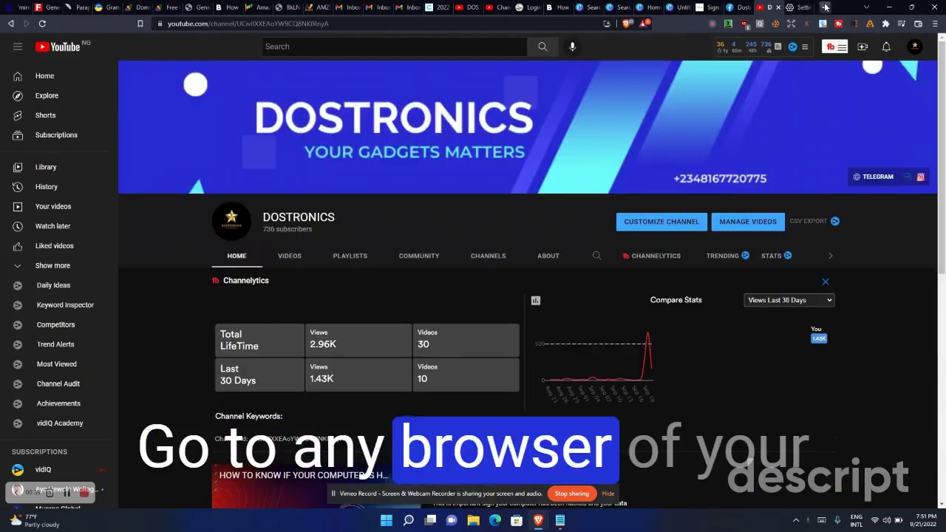
Load bingotingo.com in a new Brave tab from the 'bing' address-bar suggestion.
click(825, 7)
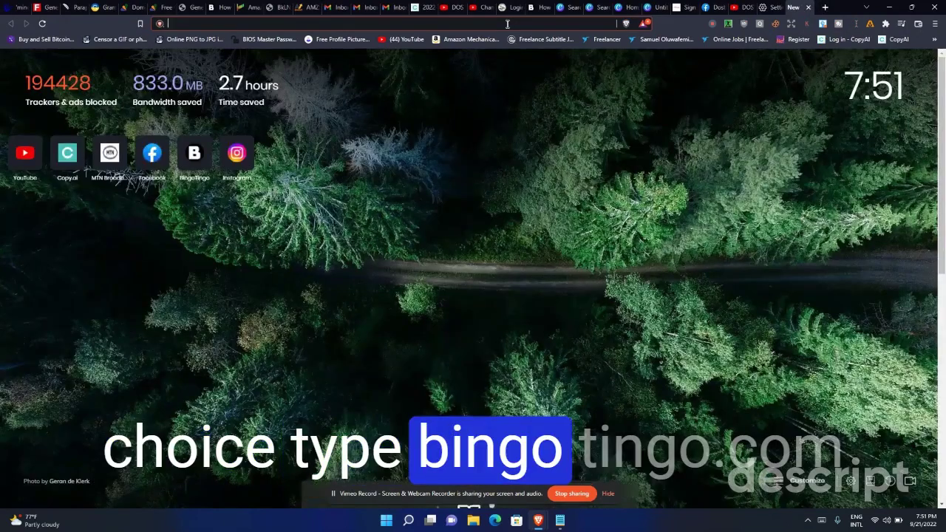
text(bingo)
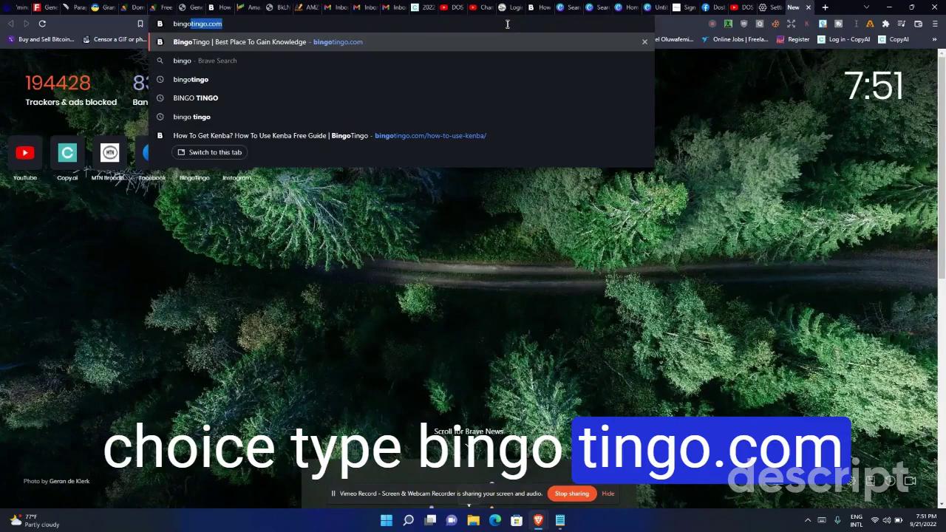
key(Return)
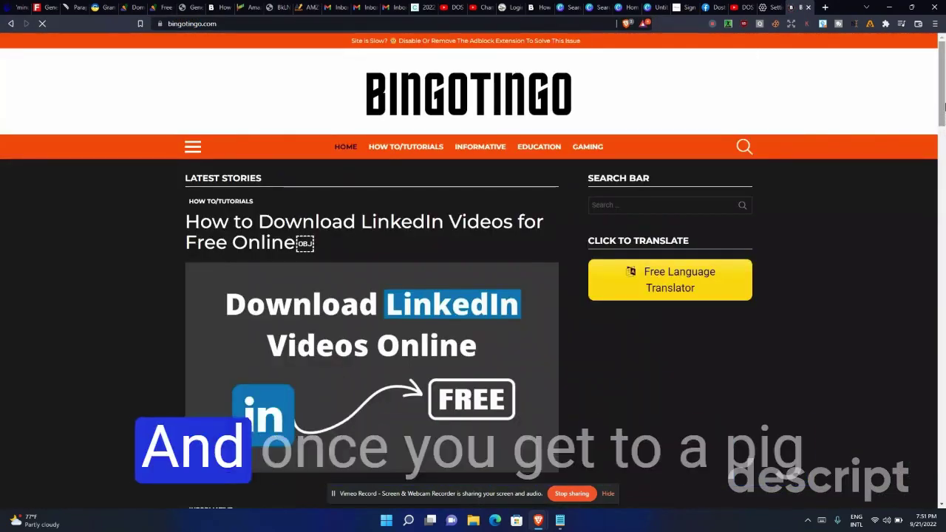
Scroll to the Kenba guide's download section and follow its Click Here To Download link.
drag(942, 107, 943, 314)
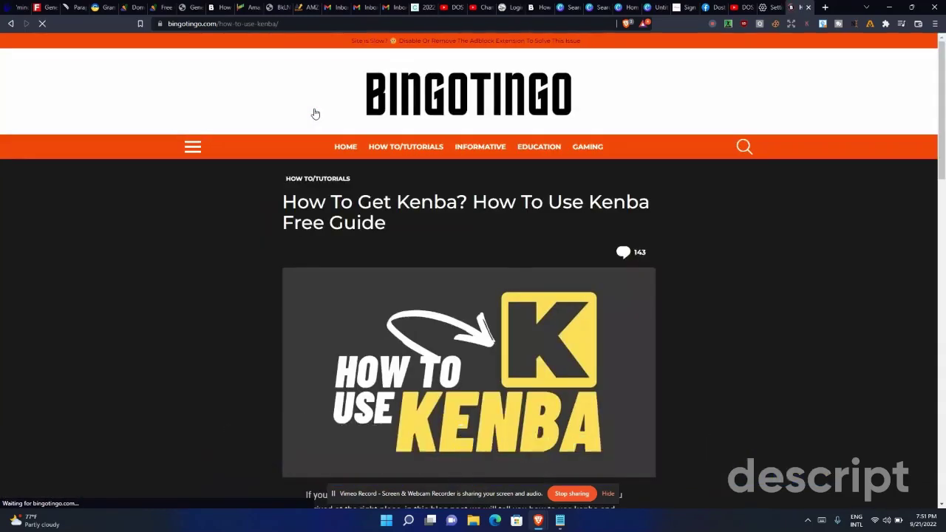
drag(941, 59, 941, 104)
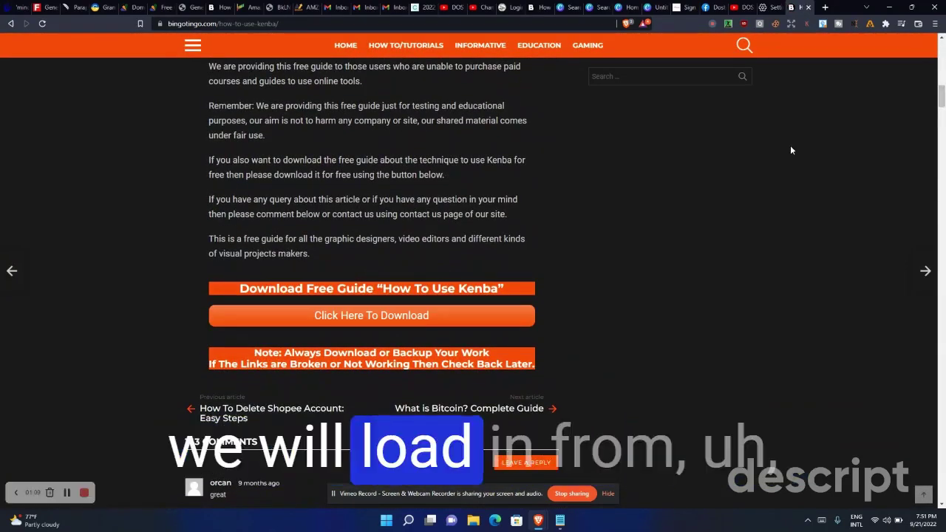
click(375, 317)
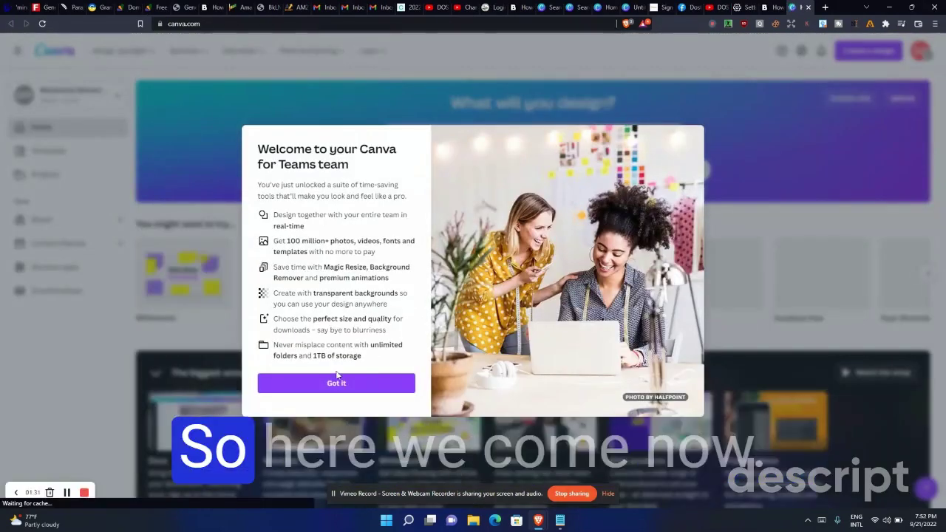
Dismiss the Canva for Teams welcome and activate the 'What will you design?' search box.
click(329, 379)
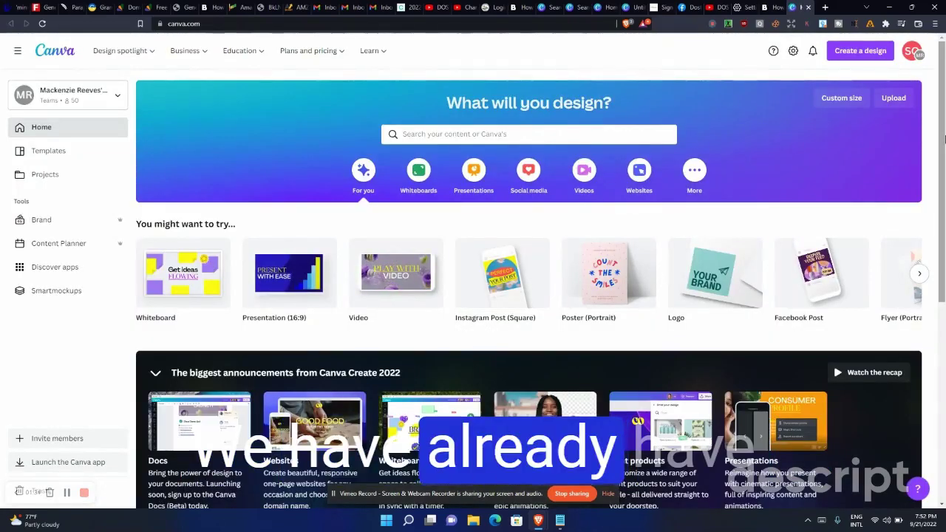
scroll(943, 163, down, 1)
scroll(944, 168, down, 2)
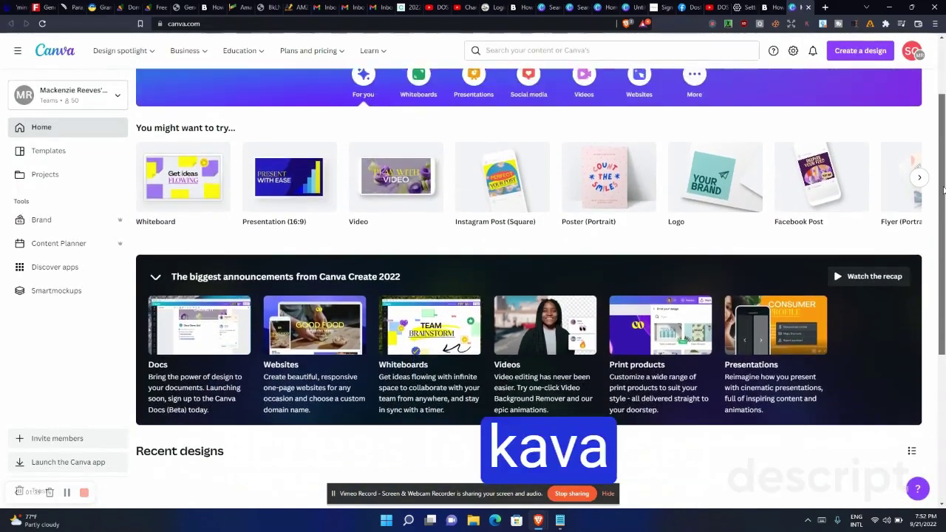
scroll(942, 157, up, 3)
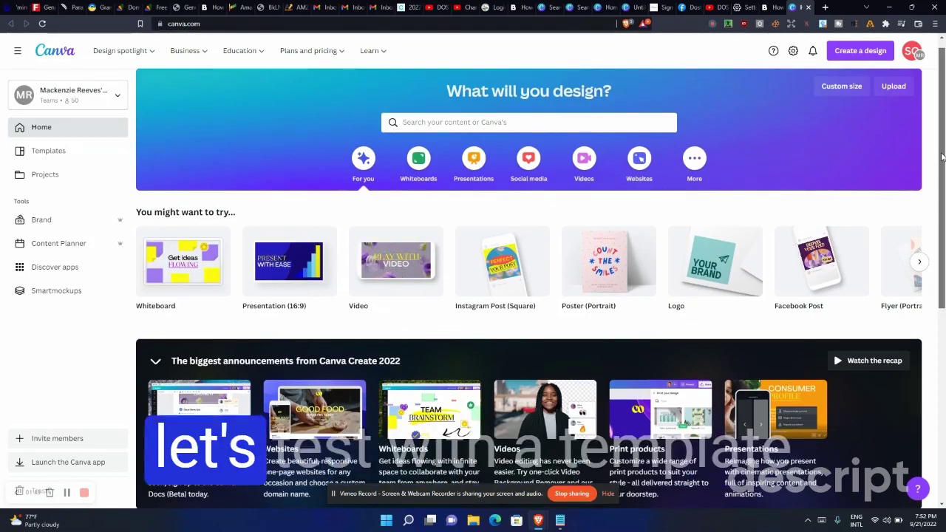
click(602, 121)
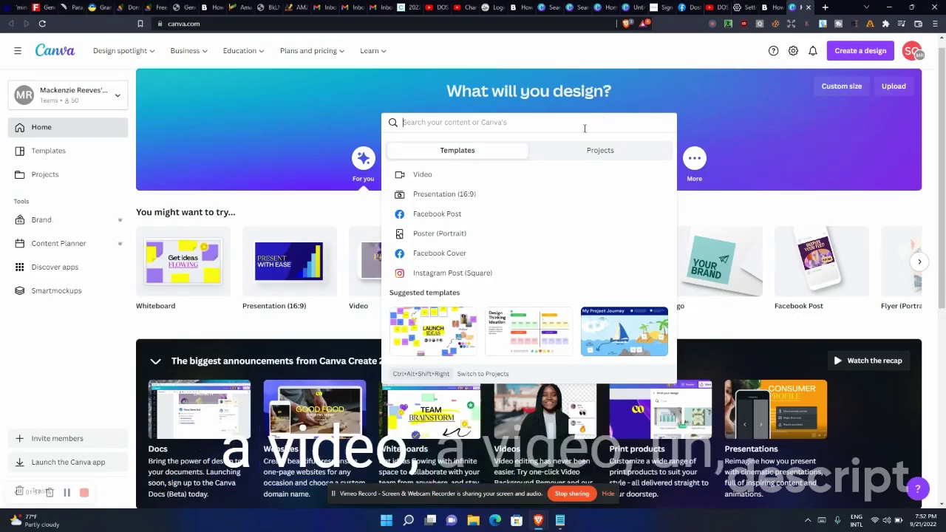
Search templates for 'intagram video', then refine it to 'tech intagram video' (782 results).
text(y)
key(BackSpace)
text(in)
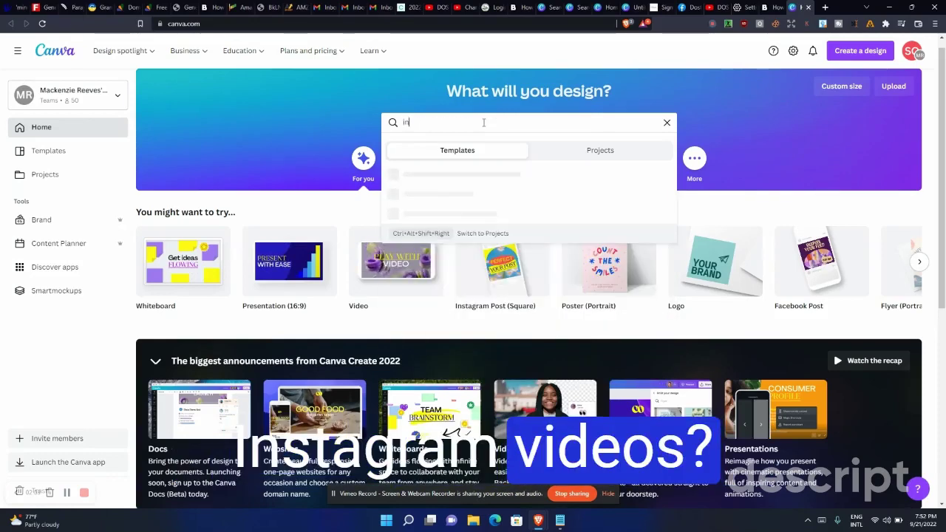
text(tagram video)
key(Return)
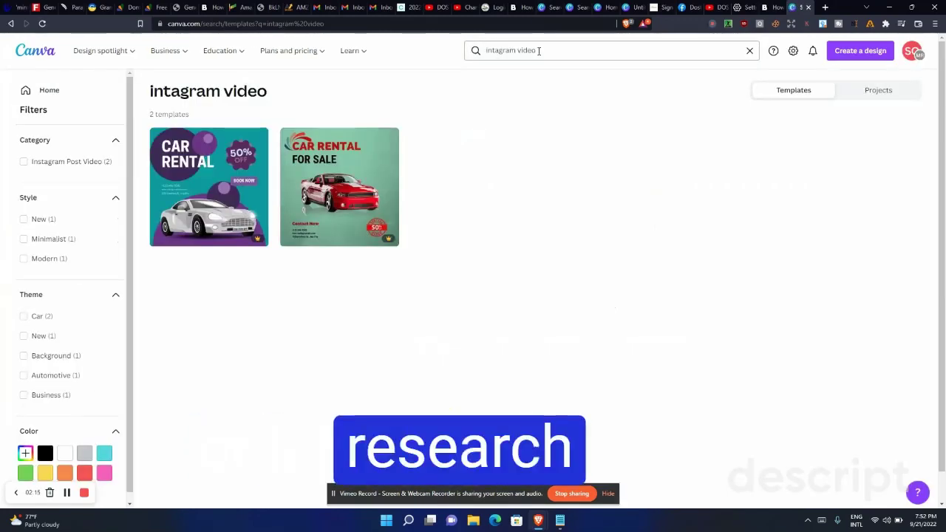
click(539, 50)
key(Home)
text(tech)
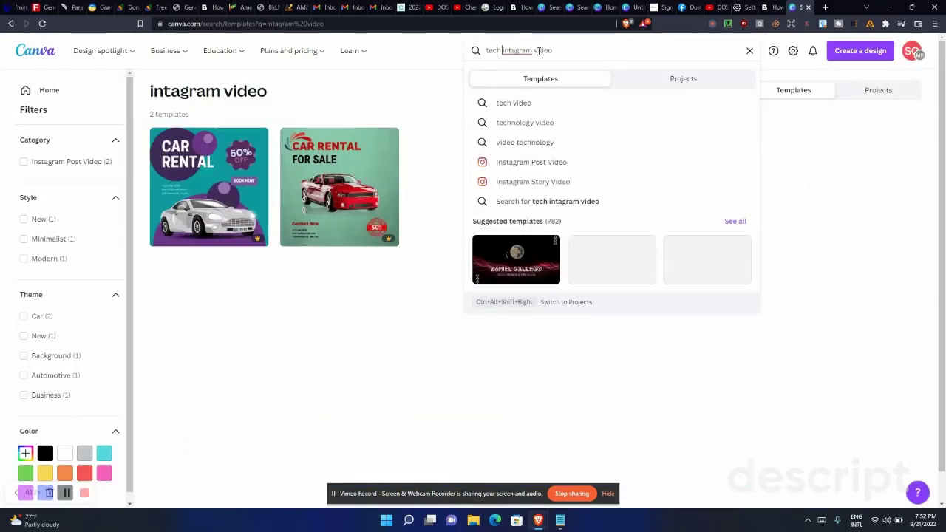
key(Return)
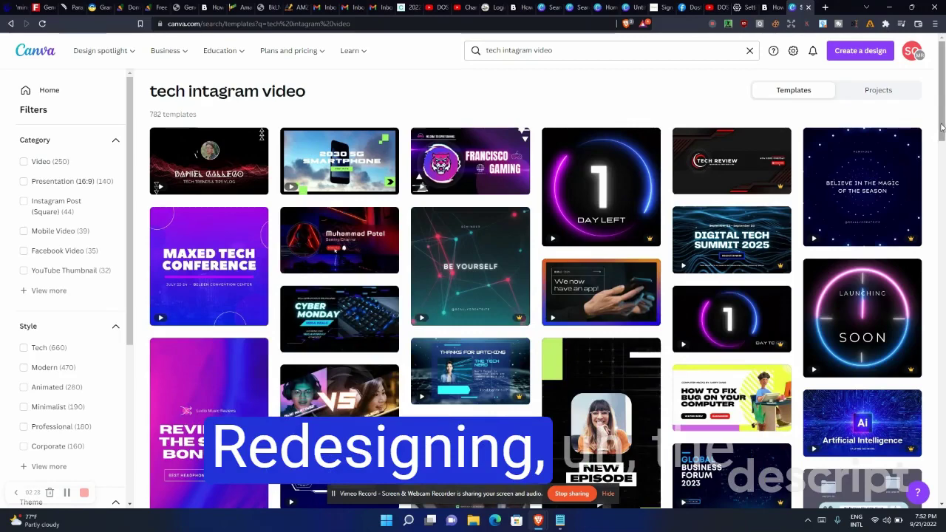
Open the 'Blue Corporate Artificial Intelligence Tech Video Background' template, a 25-second video, in the editor.
drag(941, 127, 943, 186)
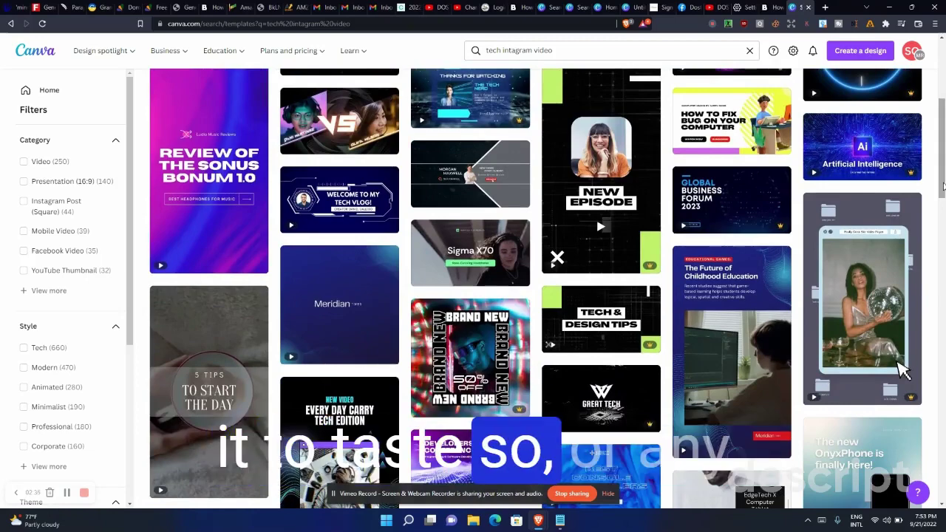
scroll(903, 372, down, 6)
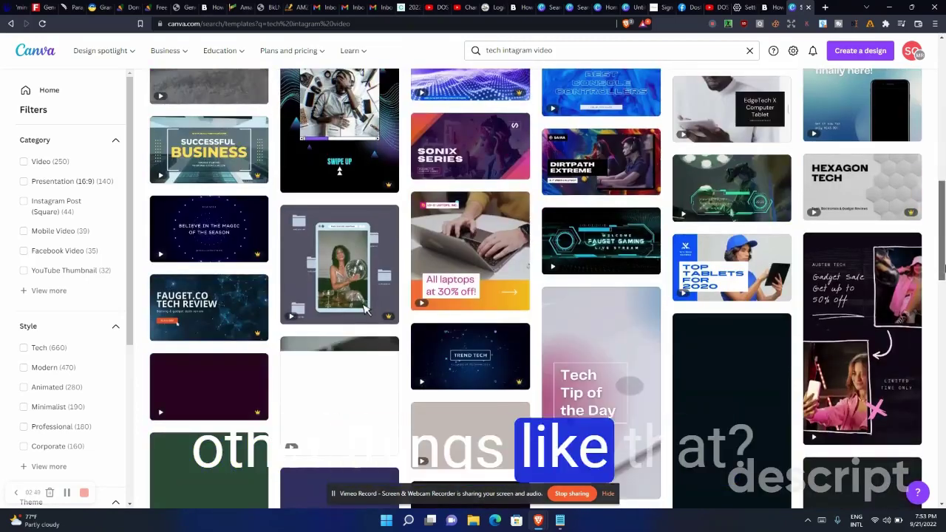
scroll(916, 244, up, 3)
scroll(916, 243, down, 2)
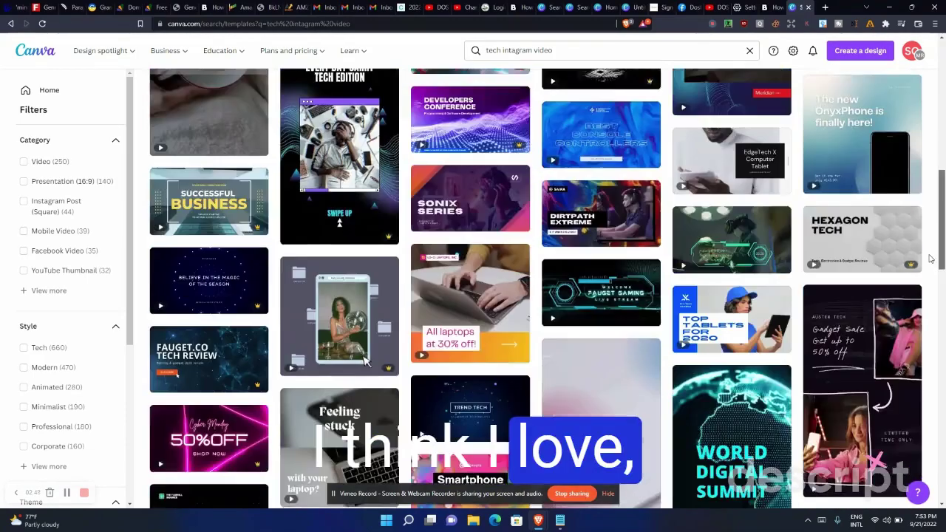
scroll(930, 259, down, 10)
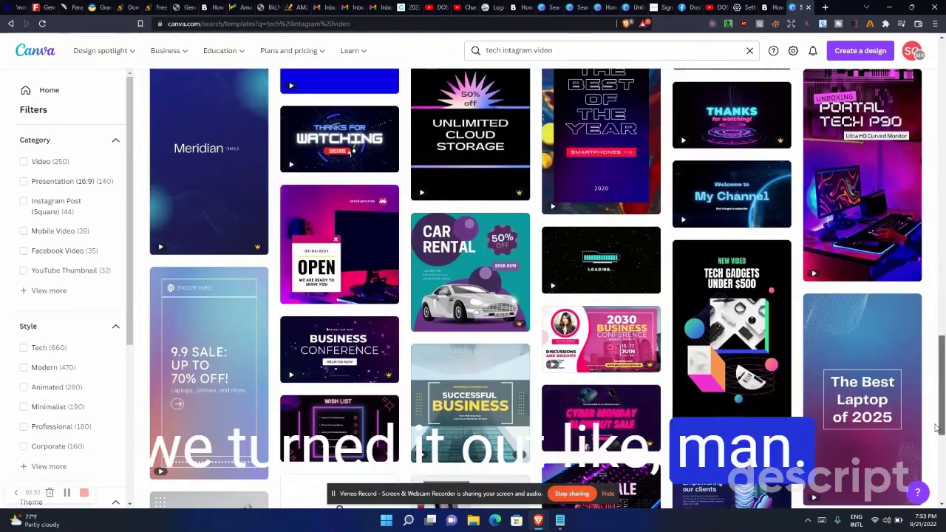
scroll(899, 285, up, 10)
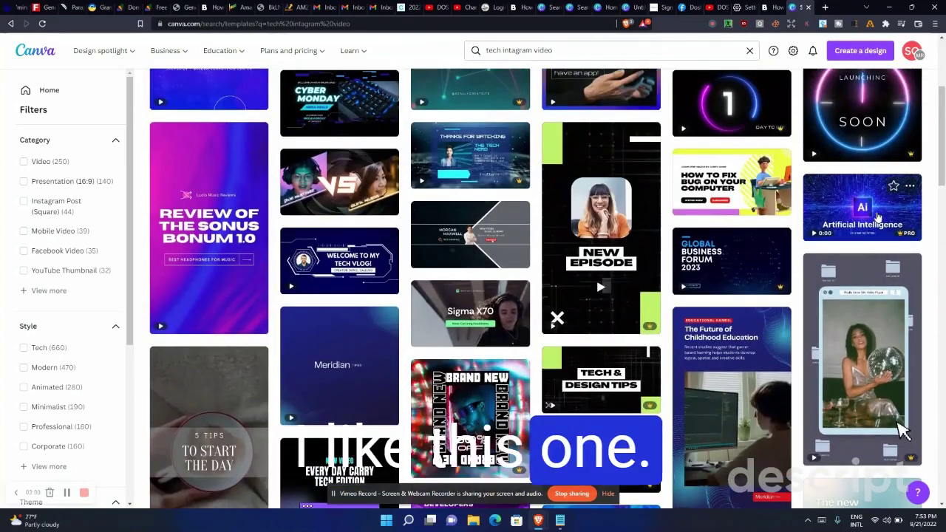
click(877, 216)
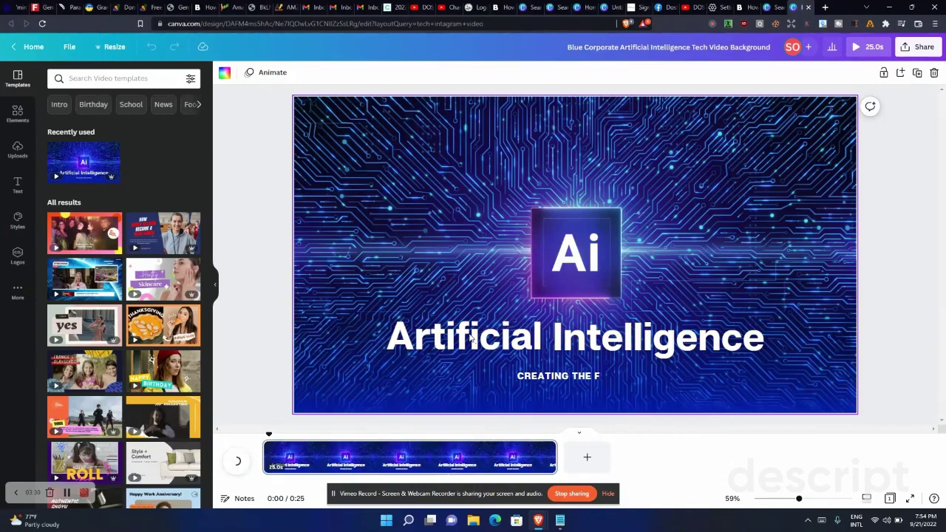
Replace the 'Artificial Intelligence' heading with 'DOSTRONICS', then select the background video.
double_click(470, 334)
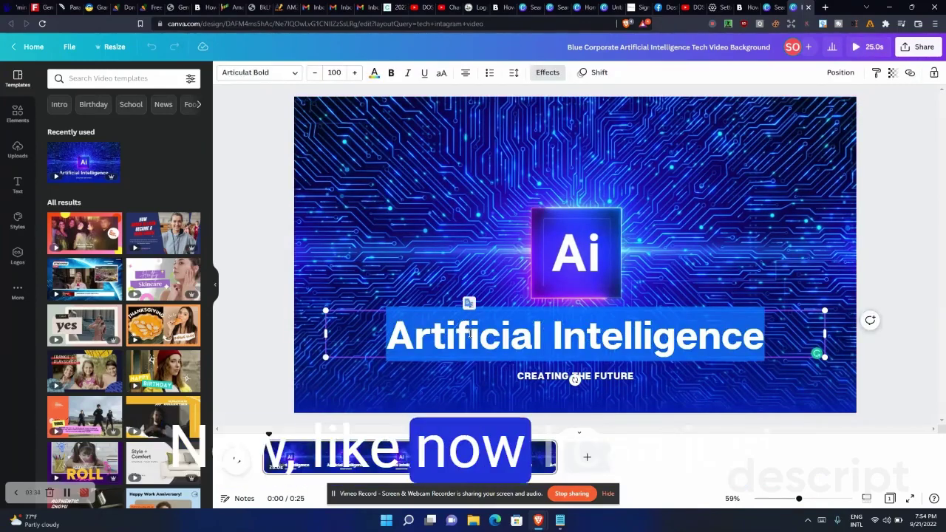
key(BackSpace)
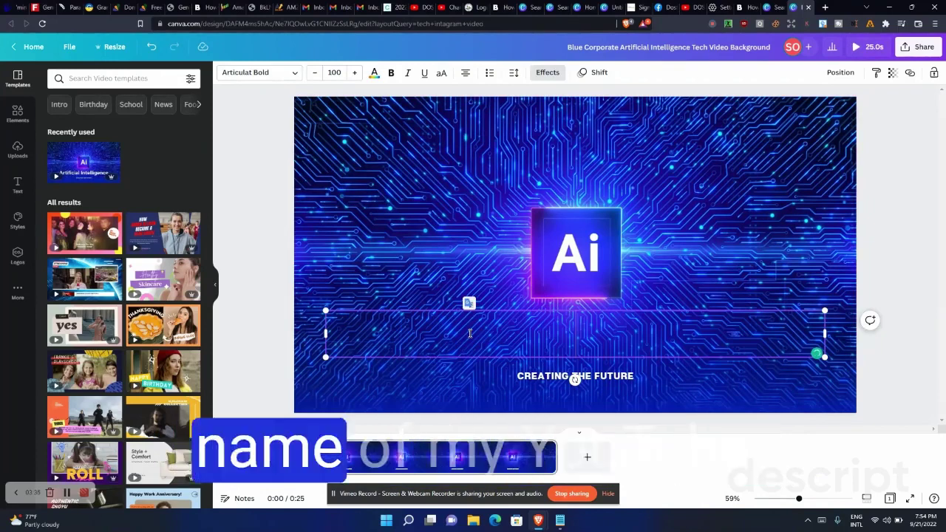
text(d)
key(BackSpace)
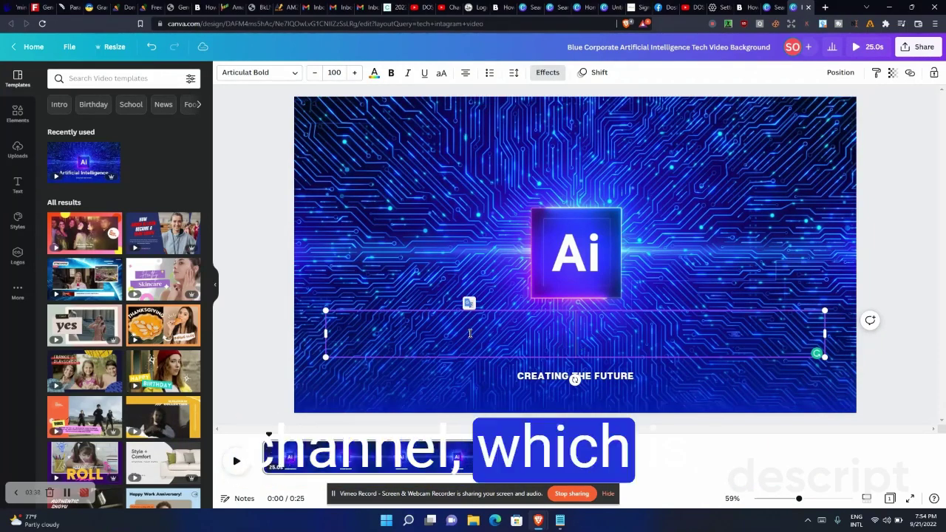
text(DOSTRONICS)
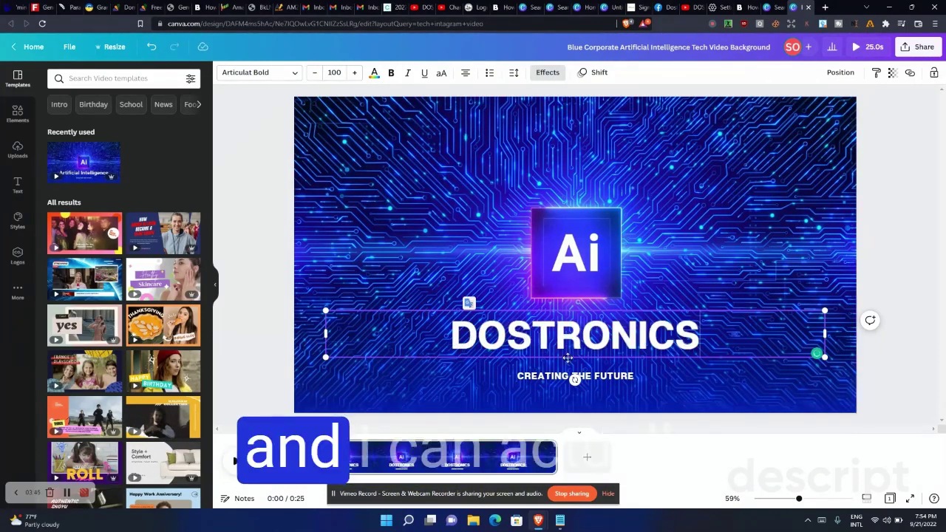
click(573, 264)
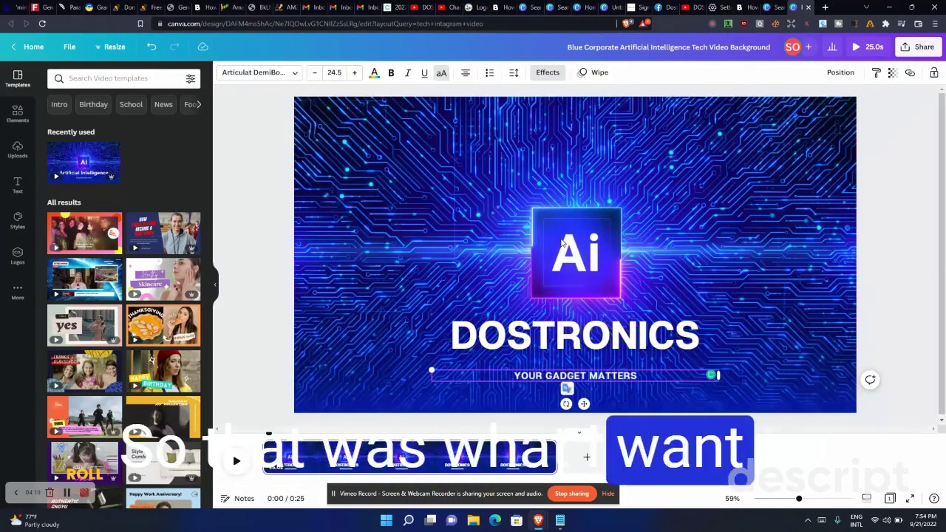
click(563, 245)
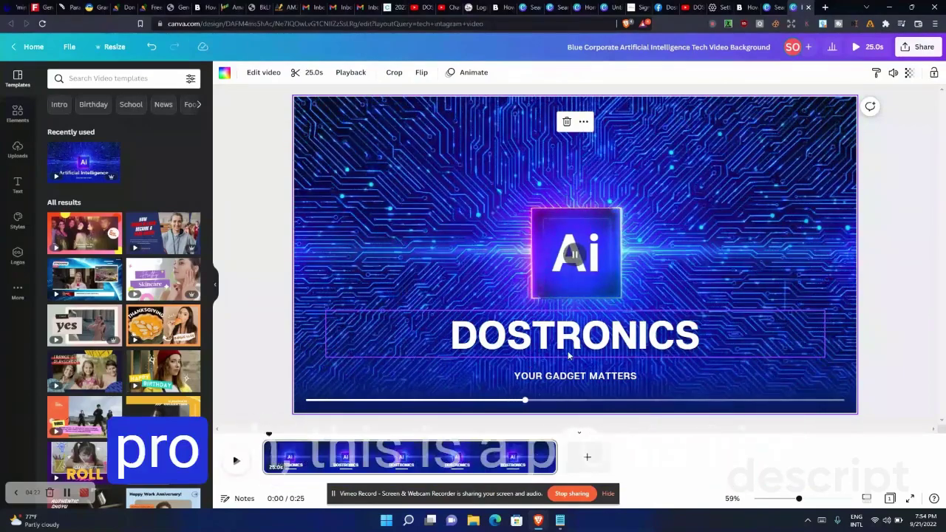
Download the DOSTRONICS design from the Share menu with MP4 Video as the file type.
click(924, 48)
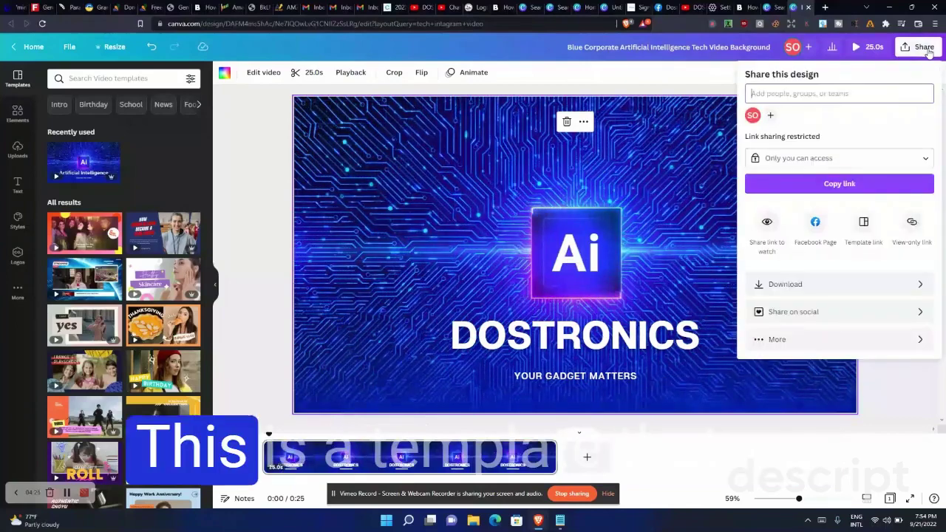
click(780, 285)
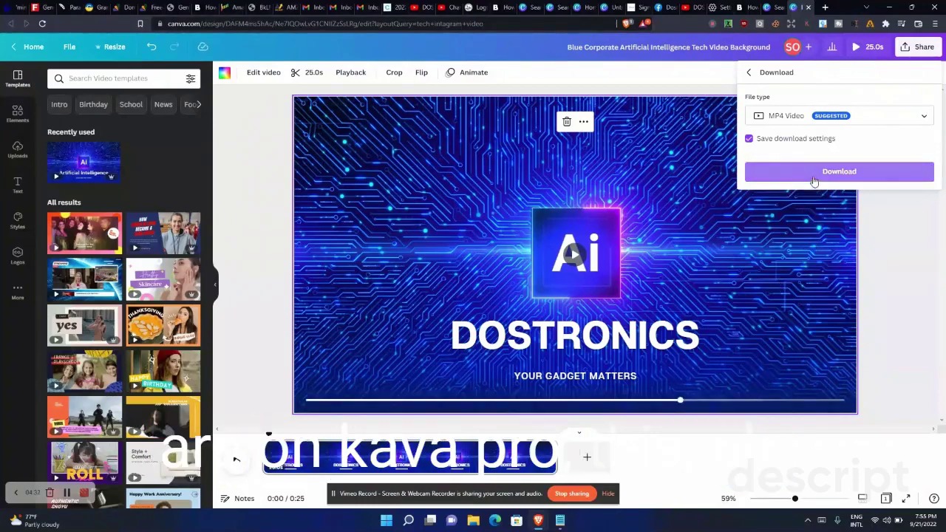
click(815, 174)
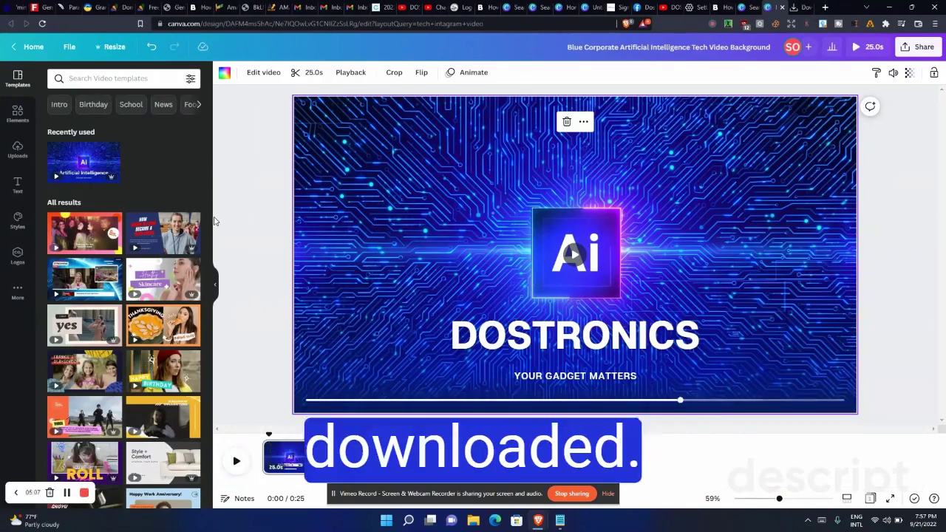
Return home and create a blank 5-second Mobile Video design from the Videos formats.
click(37, 49)
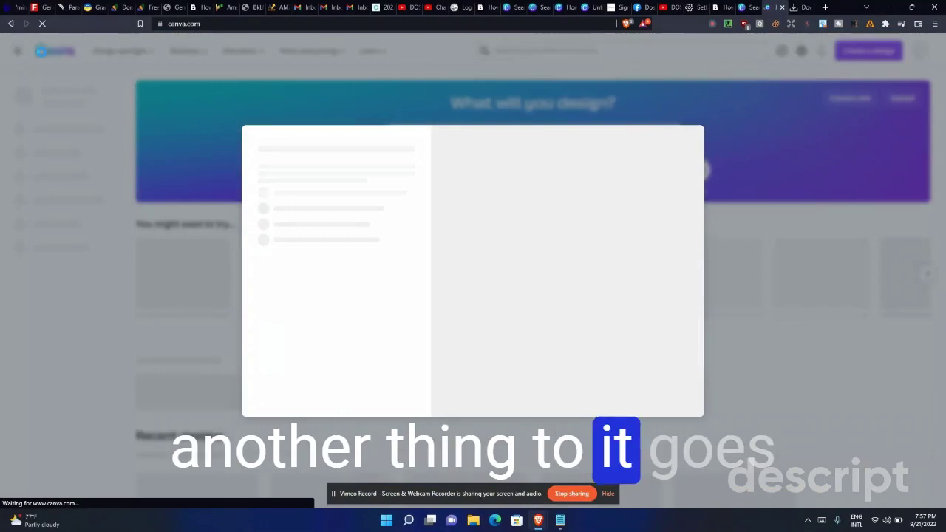
click(136, 293)
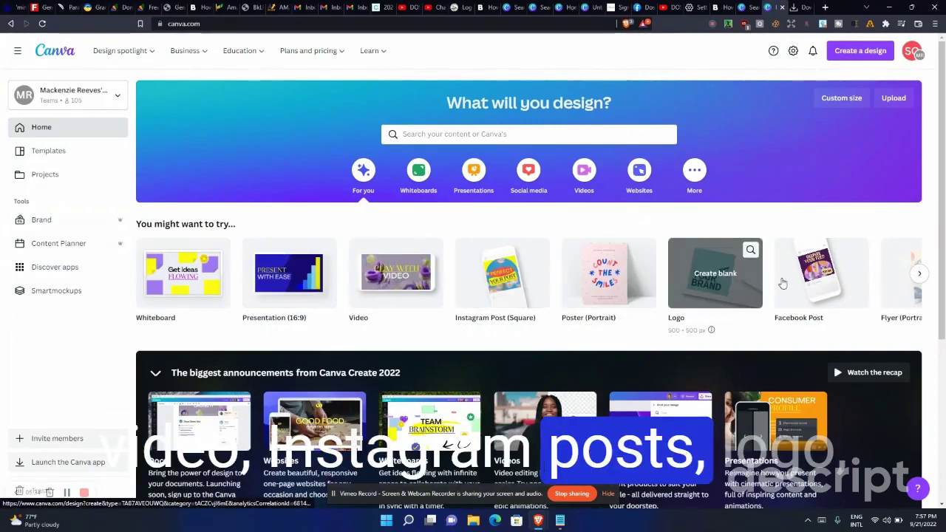
click(921, 275)
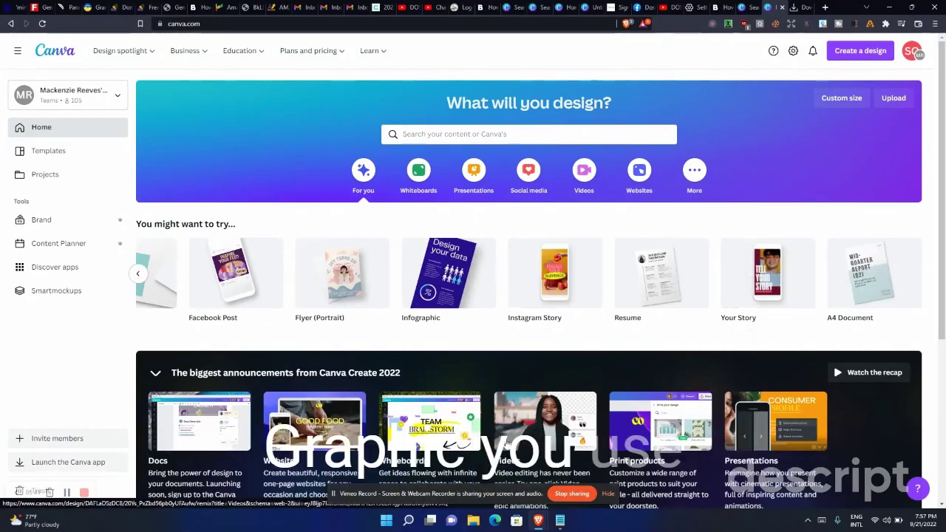
click(528, 171)
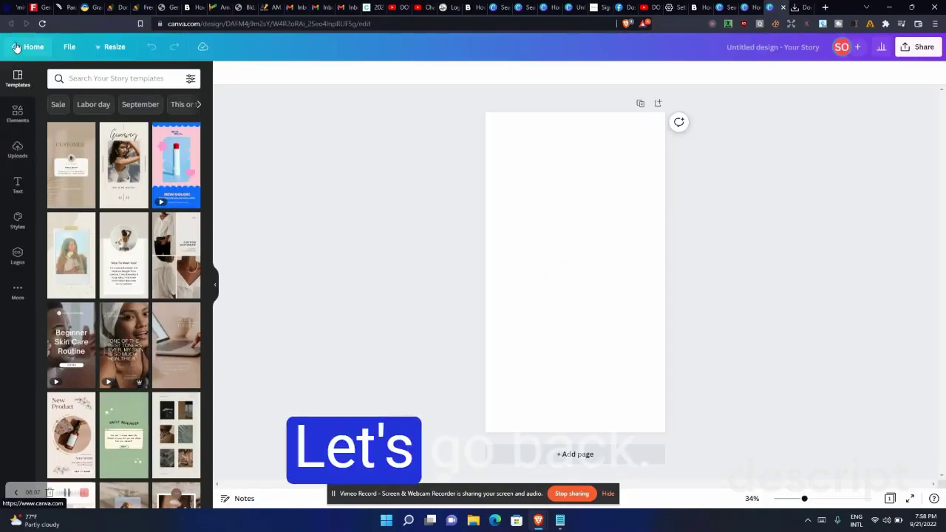
click(16, 47)
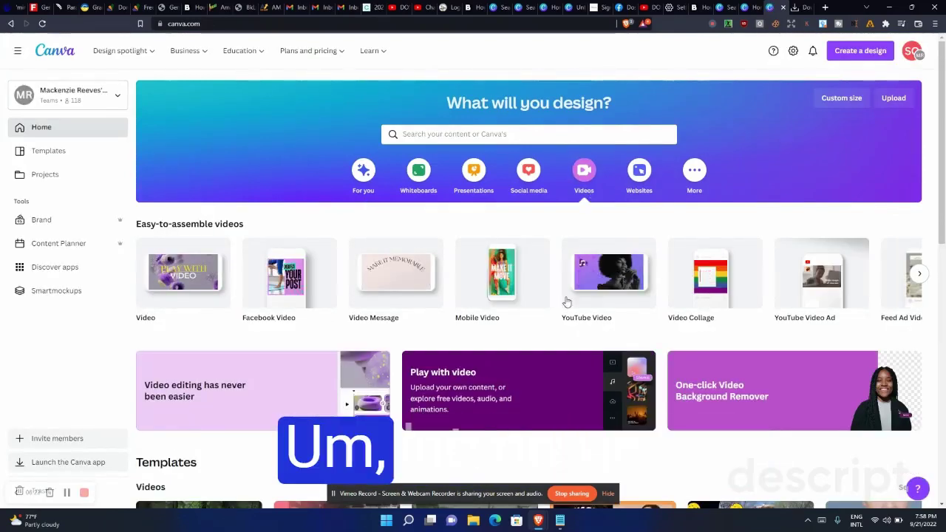
click(494, 286)
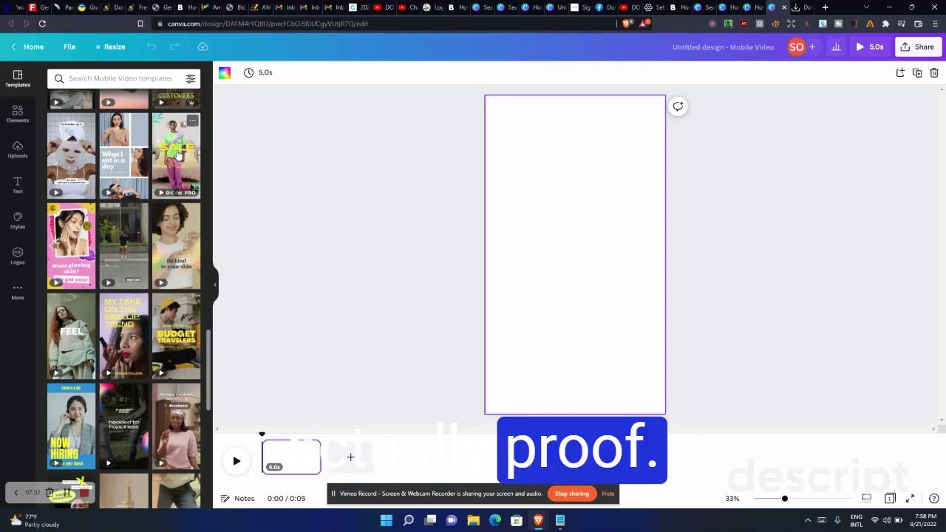
Apply the SALE template, then the dark tech template's first page, to the mobile video.
click(177, 156)
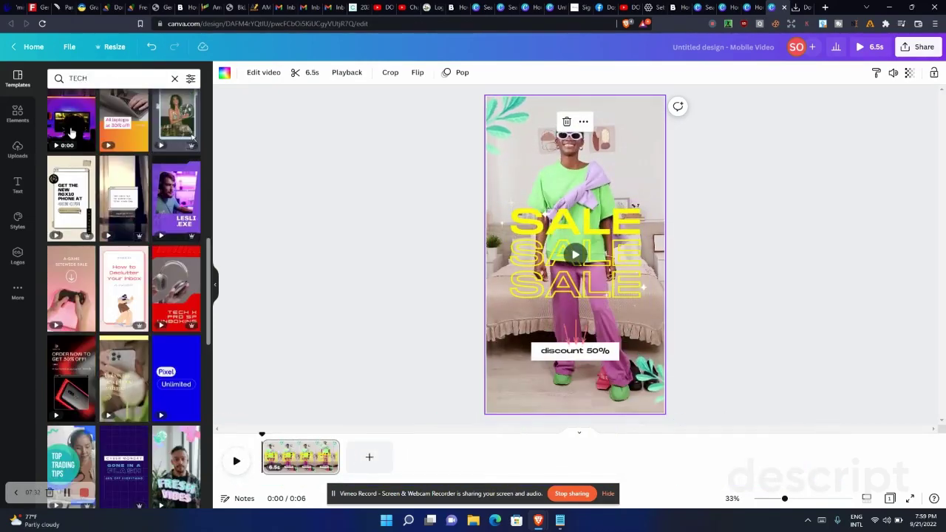
click(70, 132)
click(70, 135)
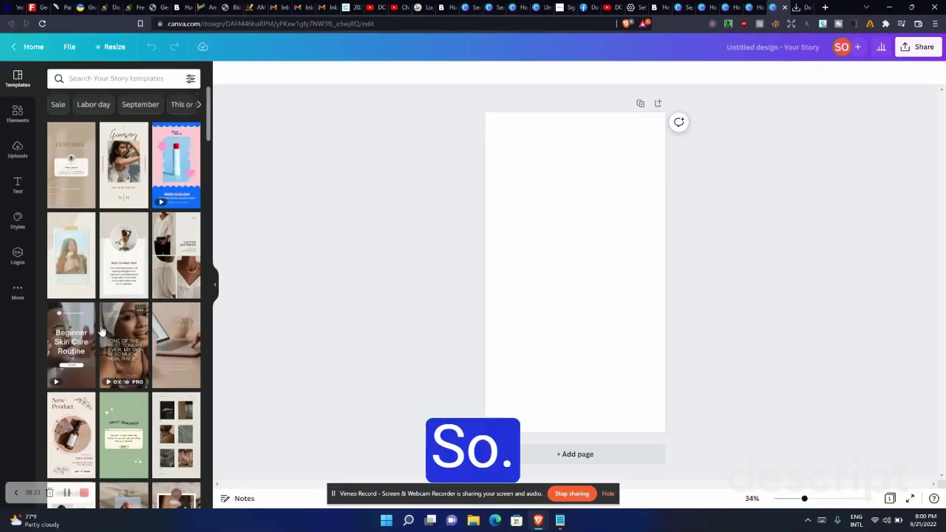
Paste 'SUBSCRIBE TO DOSTRONICS TODAY !!!' into the phone's message box and accept the spelling fix.
scroll(102, 330, down, 10)
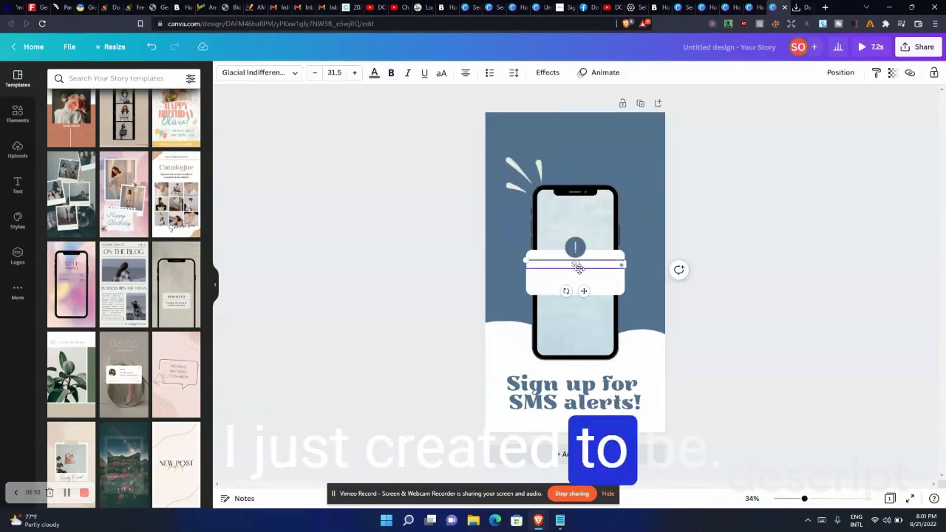
text(SUBSCRIBE TO DOSTRONICS TODAY !!!)
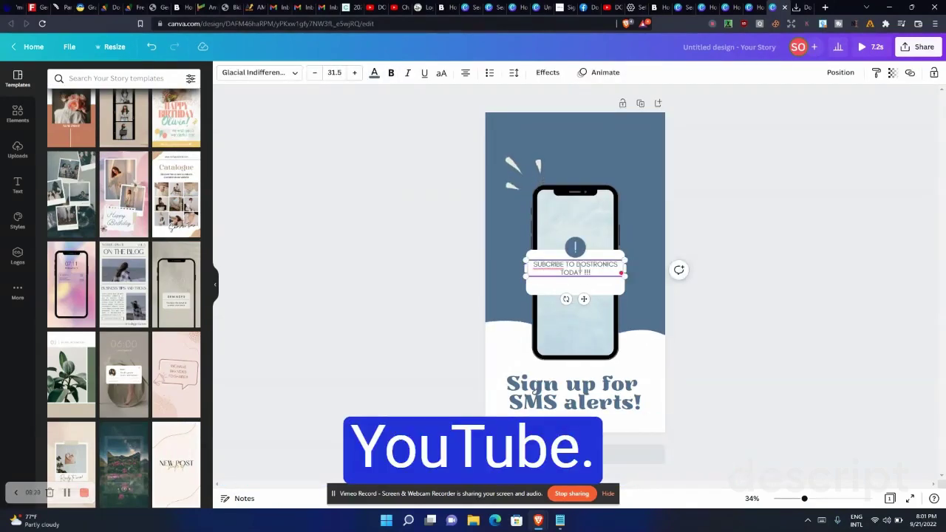
click(551, 285)
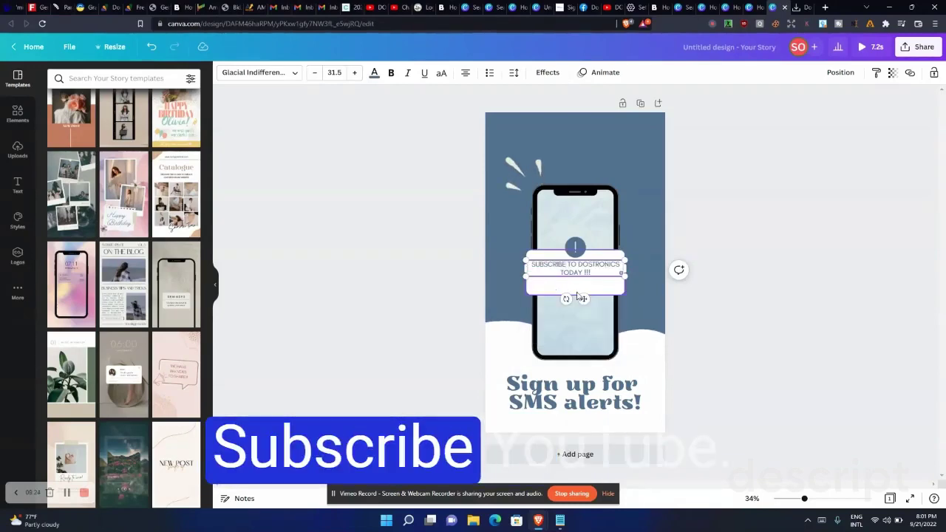
click(570, 341)
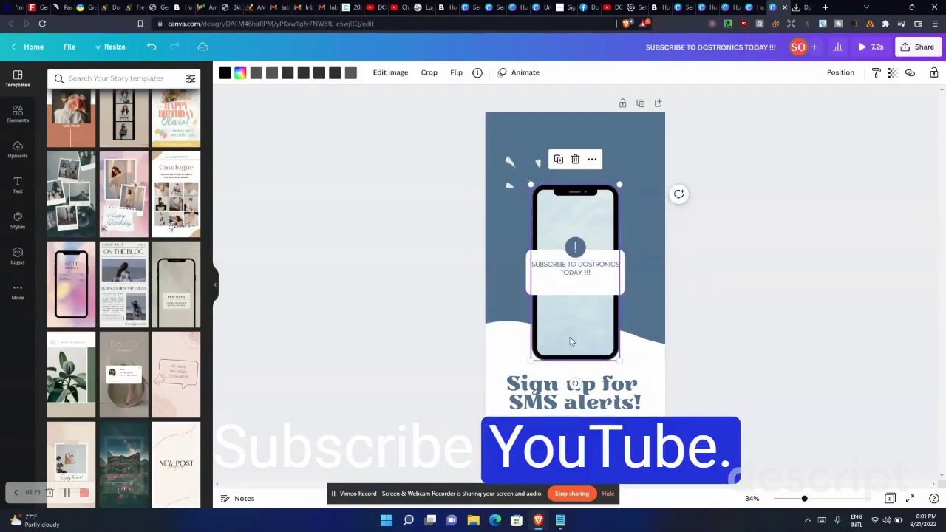
Colour the SUBSCRIBE heading and the phone's subscribe message text red.
click(560, 387)
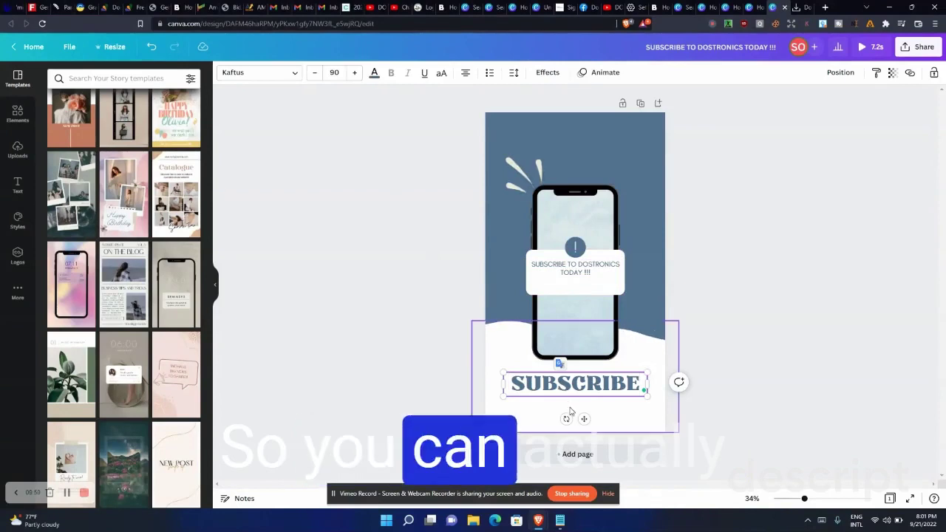
click(373, 73)
click(57, 284)
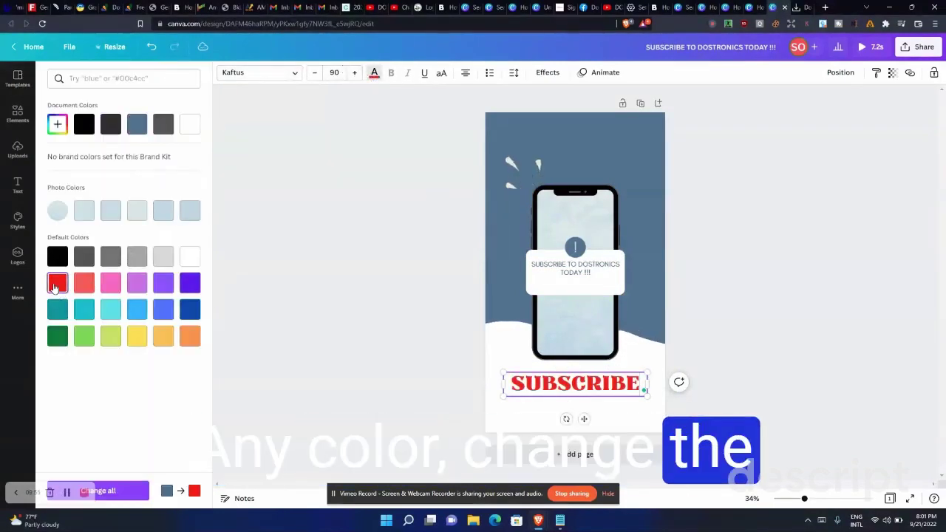
click(575, 267)
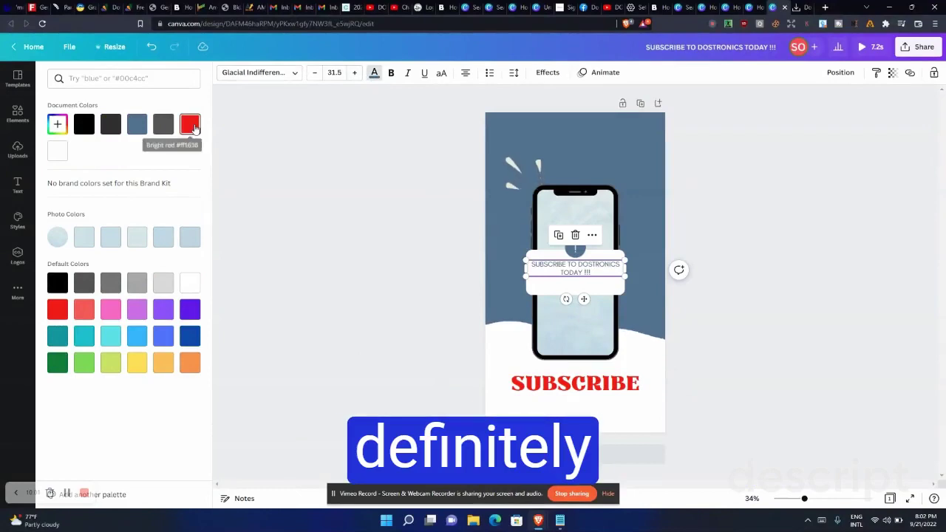
click(189, 124)
Turn the page background red, then leave the story for the Canva home page.
click(222, 89)
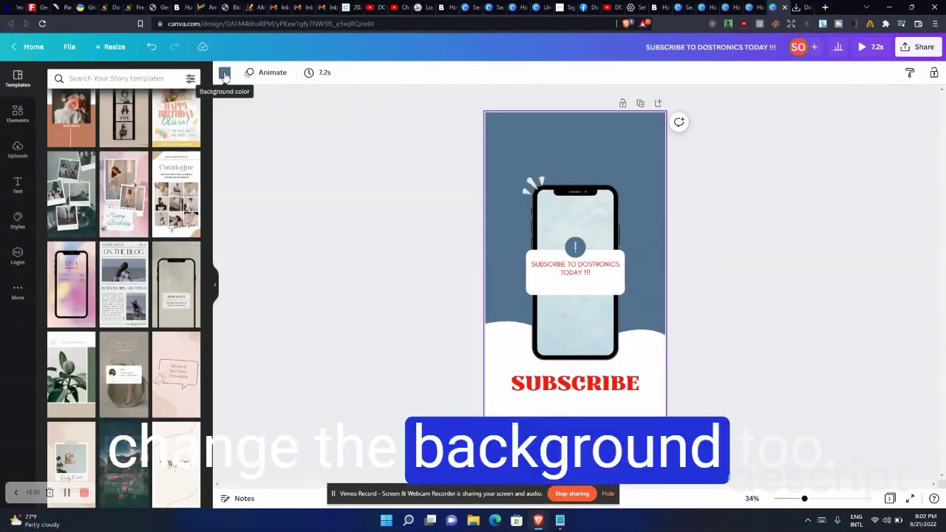
click(225, 73)
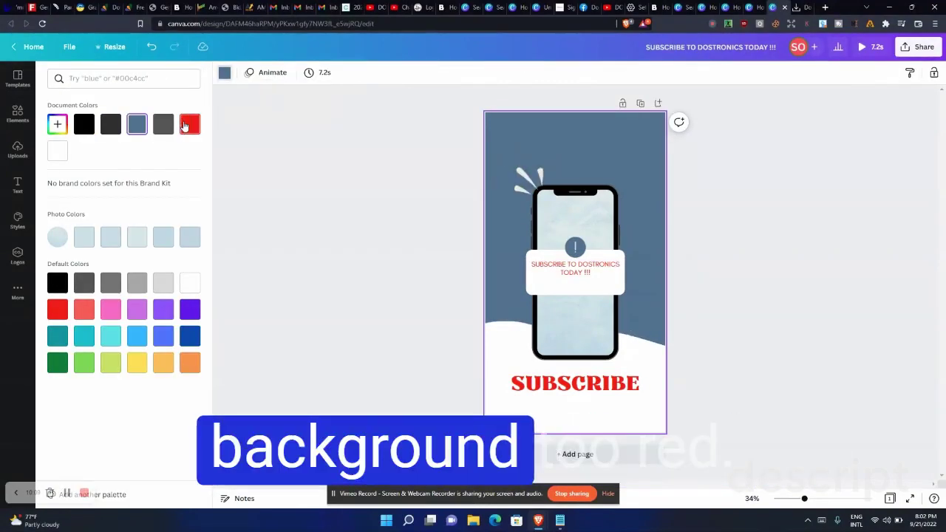
click(186, 124)
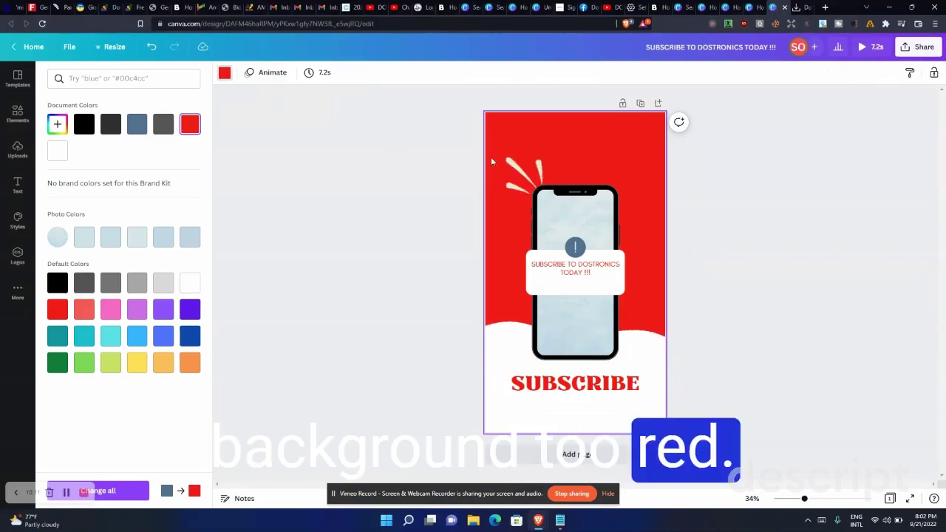
click(354, 355)
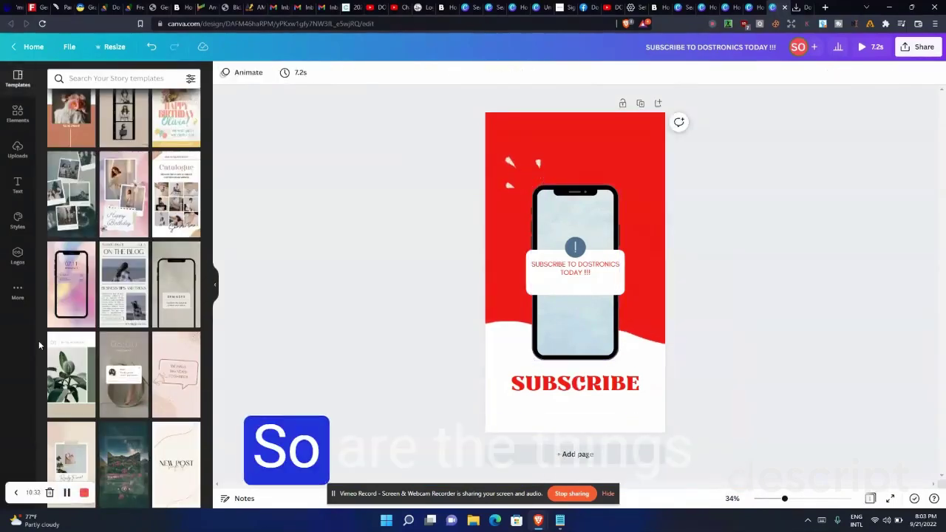
click(18, 291)
click(20, 254)
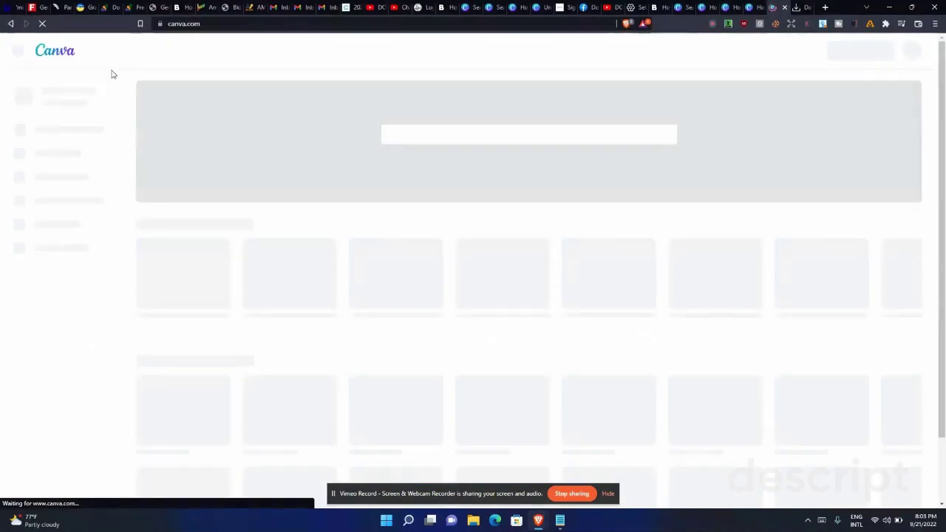